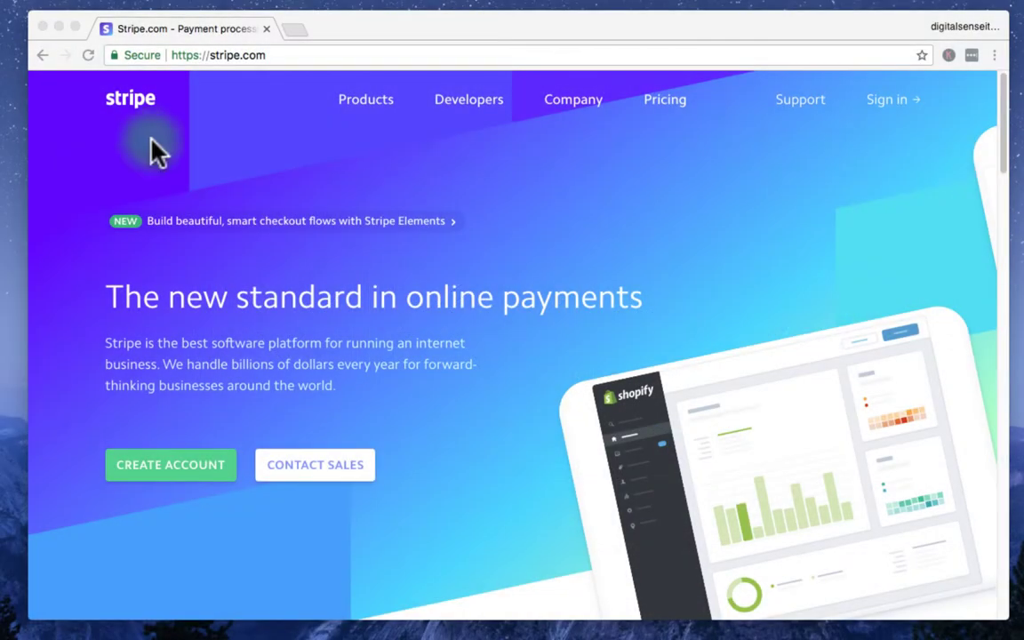
Bring up the stripe.com homepage and start creating a new Stripe account.
{"action": "left_click", "coordinate": [372, 25]}
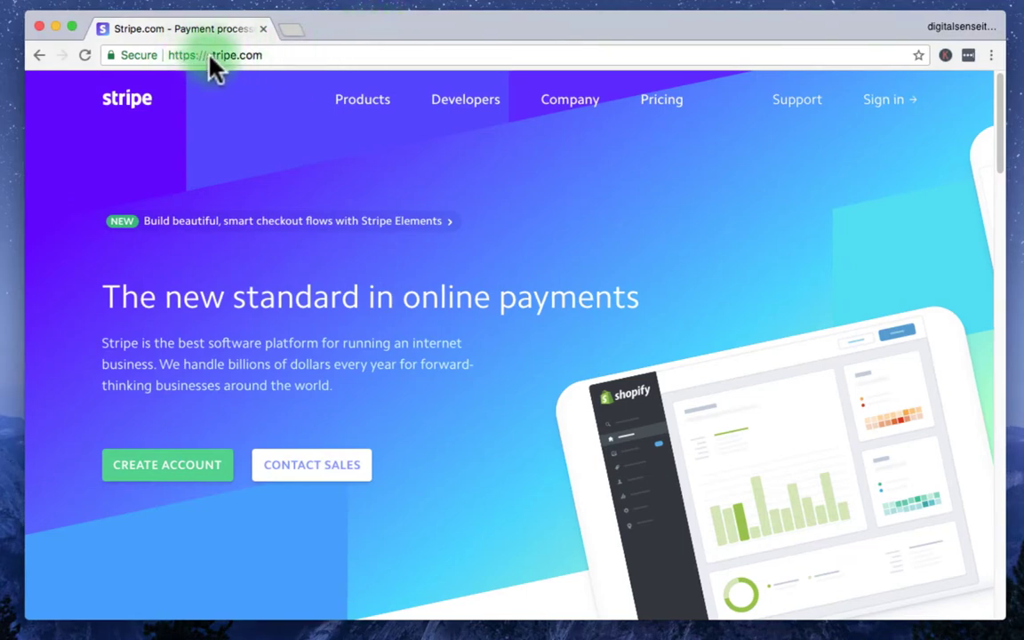
{"action": "left_click", "coordinate": [275, 55]}
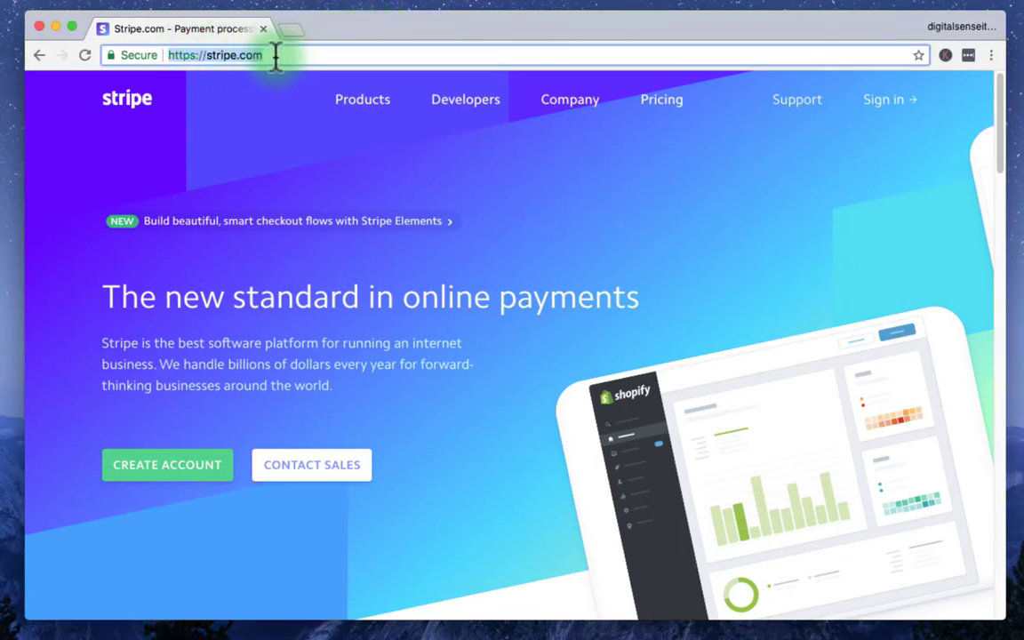
{"action": "left_click", "coordinate": [656, 197]}
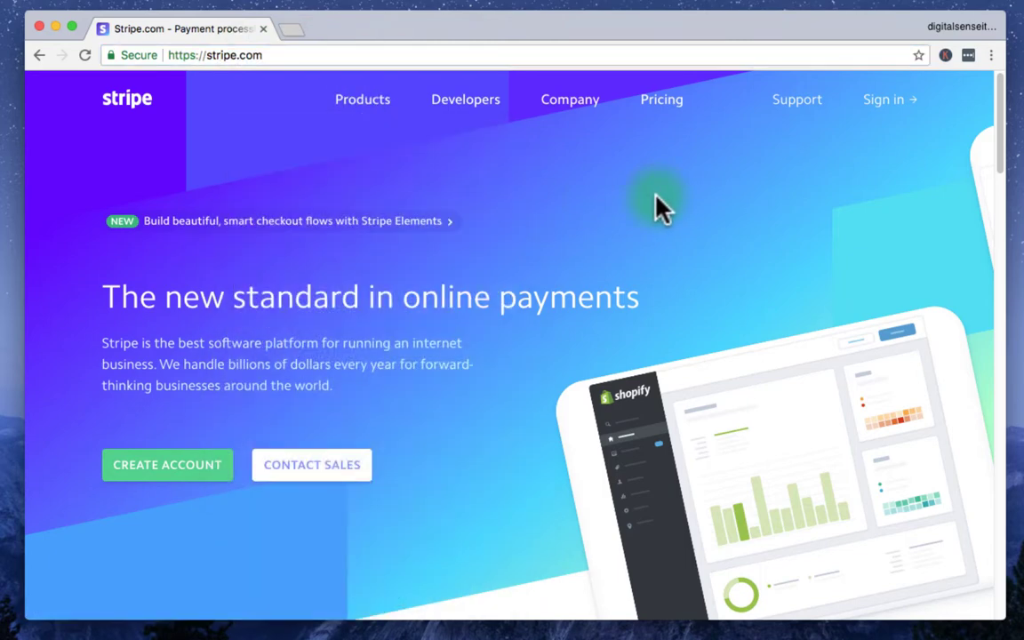
{"action": "mouse_move", "coordinate": [584, 116]}
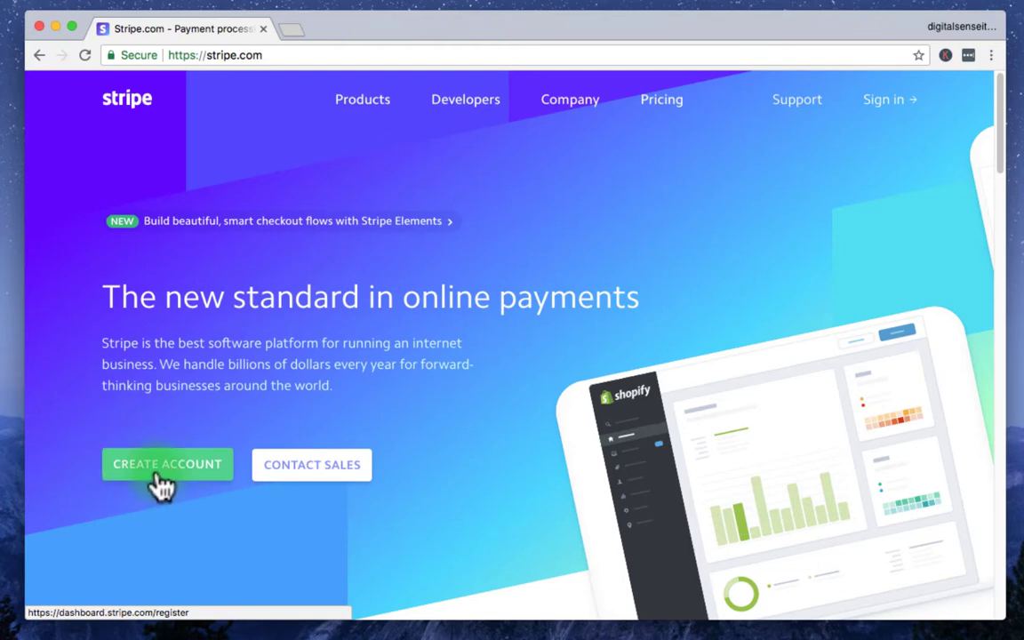
{"action": "left_click", "coordinate": [163, 485]}
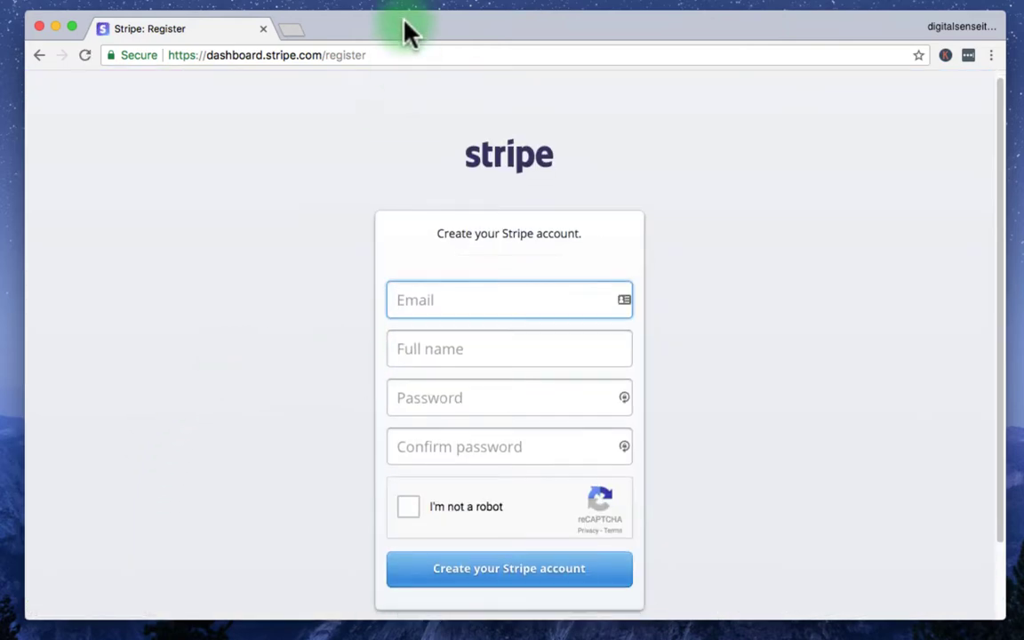
Fill the registration form's email with the suggested address and enter the full name.
{"action": "scroll", "coordinate": [444, 249], "scroll_direction": "down", "scroll_amount": 1}
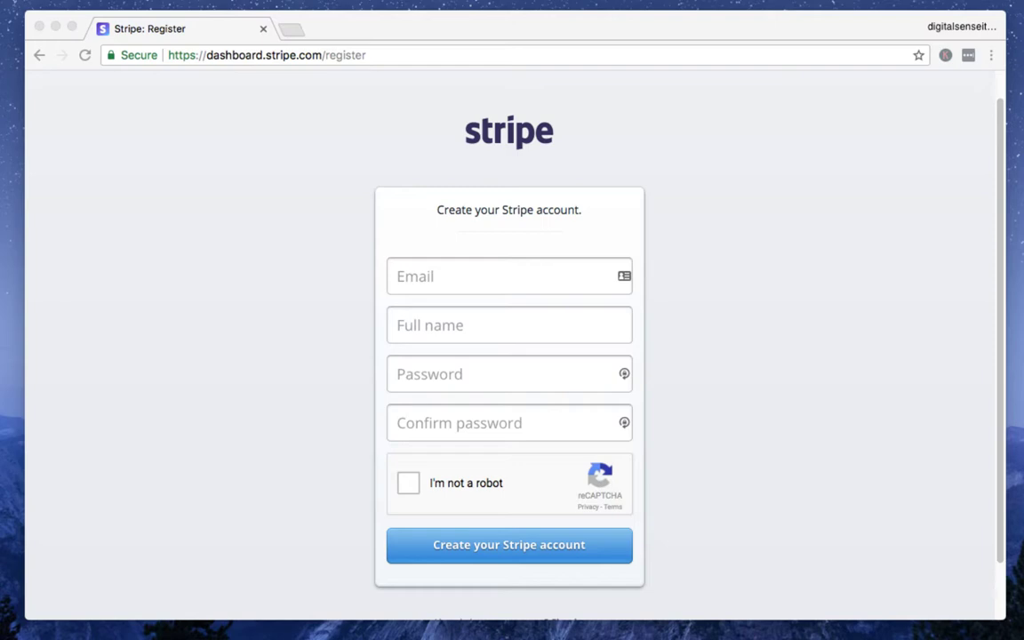
{"action": "left_click", "coordinate": [174, 348]}
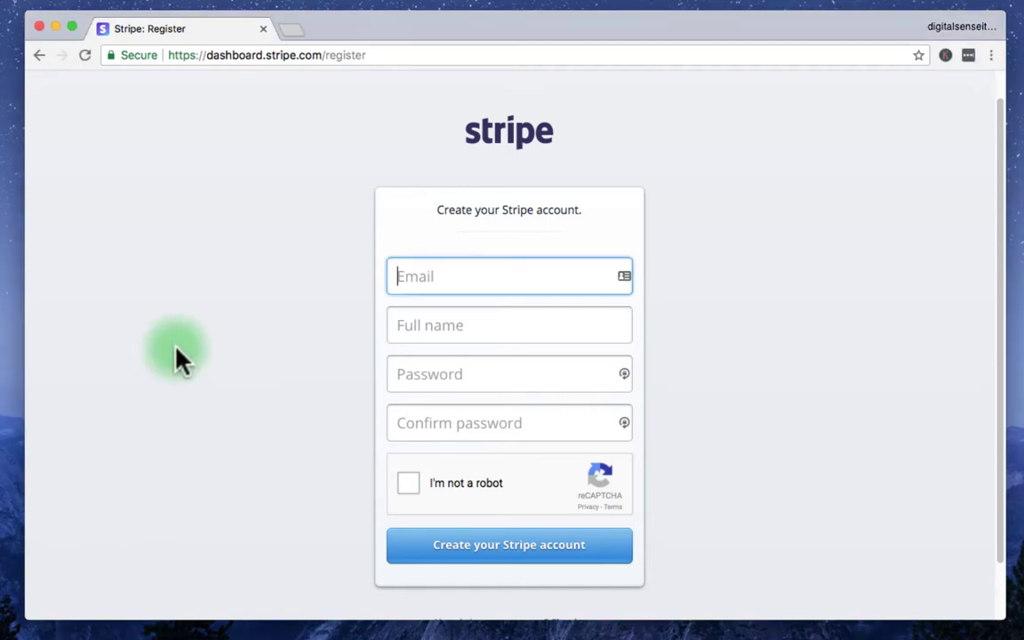
{"action": "key", "text": "super+v"}
{"action": "left_click", "coordinate": [500, 320]}
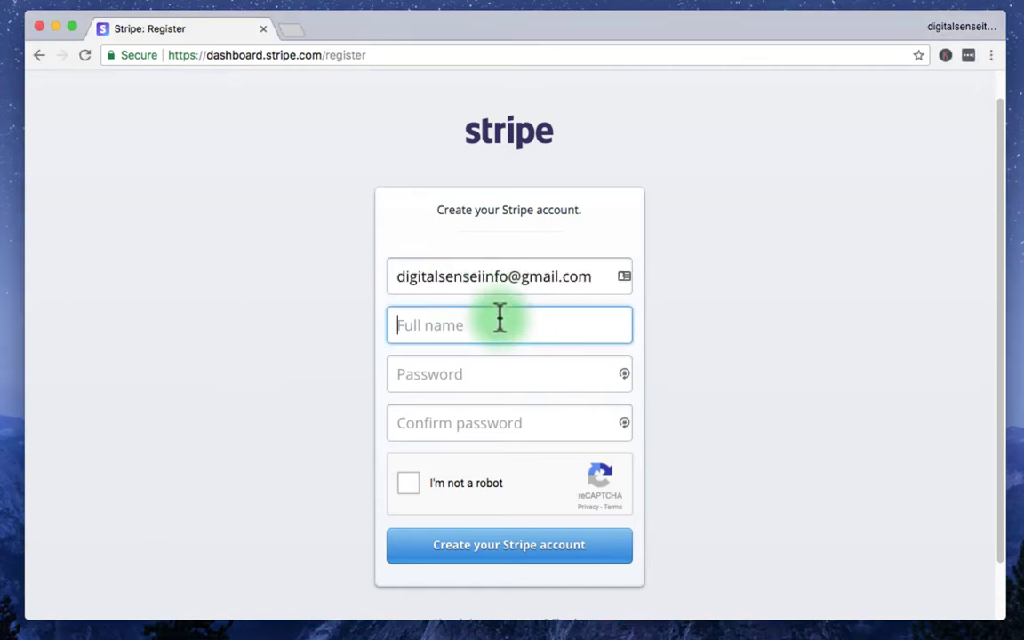
{"action": "type", "text": "D"}
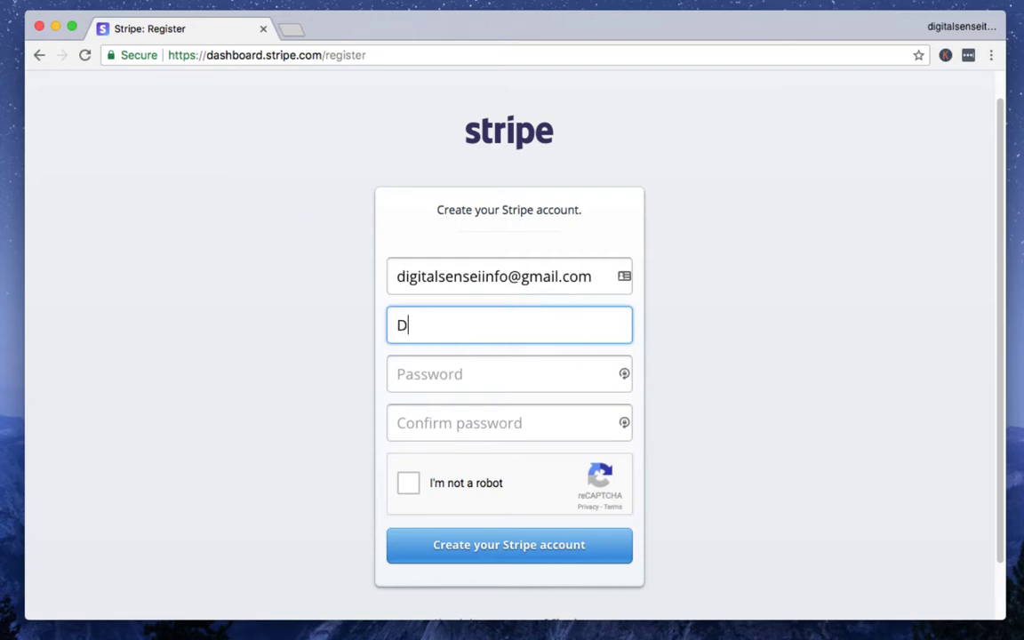
{"action": "type", "text": "igital Sensei"}
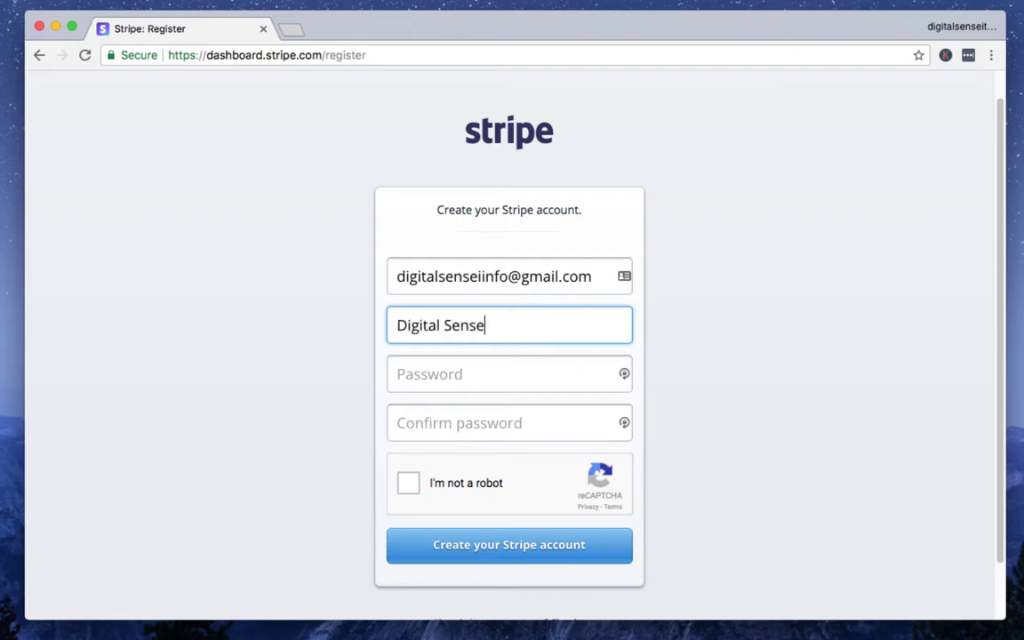
{"action": "key", "text": "Tab"}
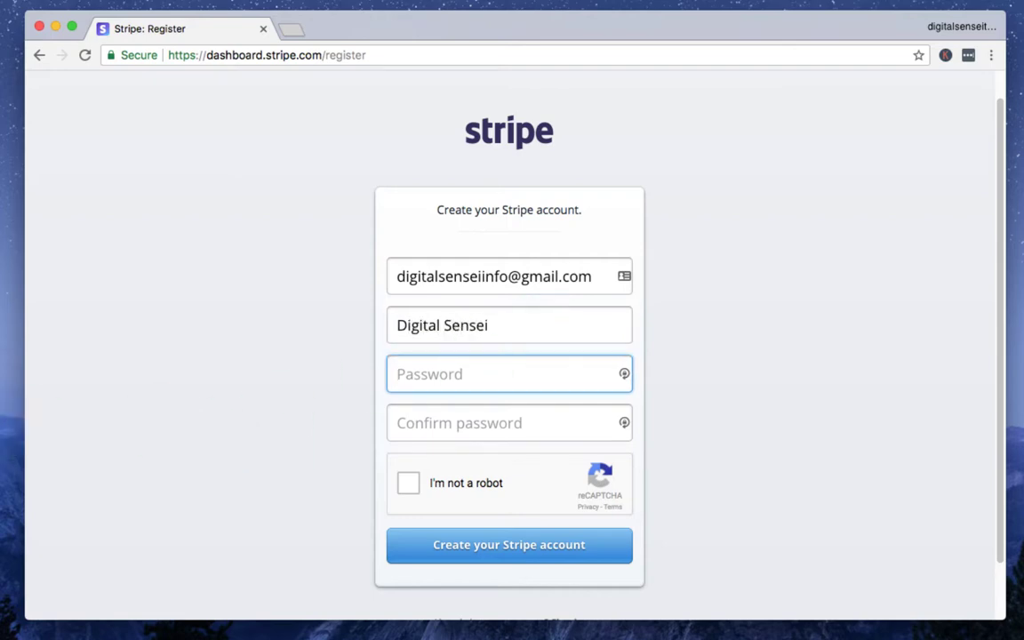
{"action": "left_click", "coordinate": [10, 390]}
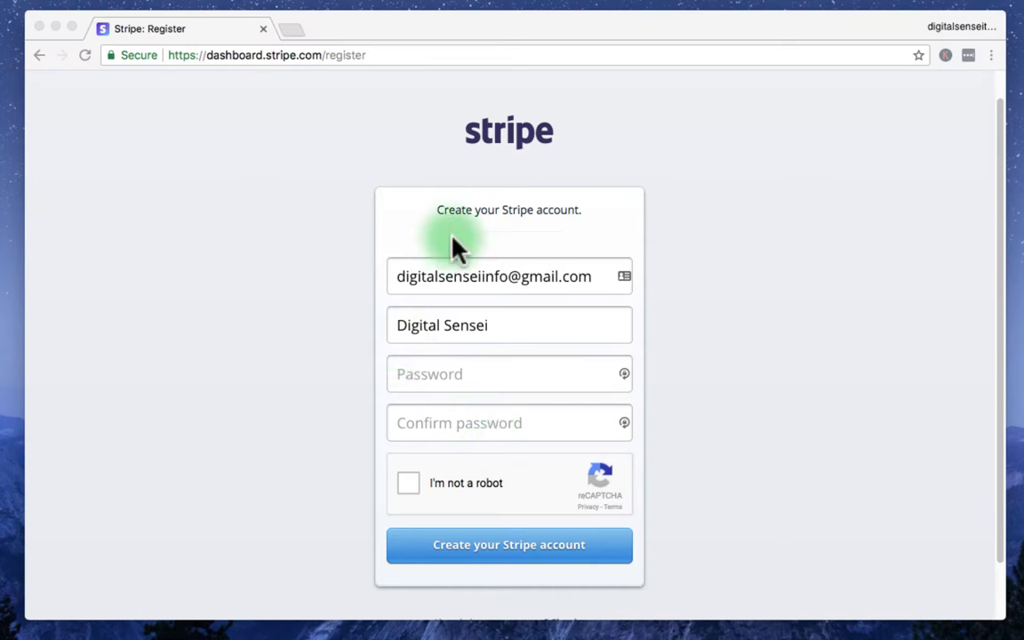
Search for a strong password generator in a new browser tab.
{"action": "left_click", "coordinate": [300, 41]}
{"action": "left_click", "coordinate": [291, 29]}
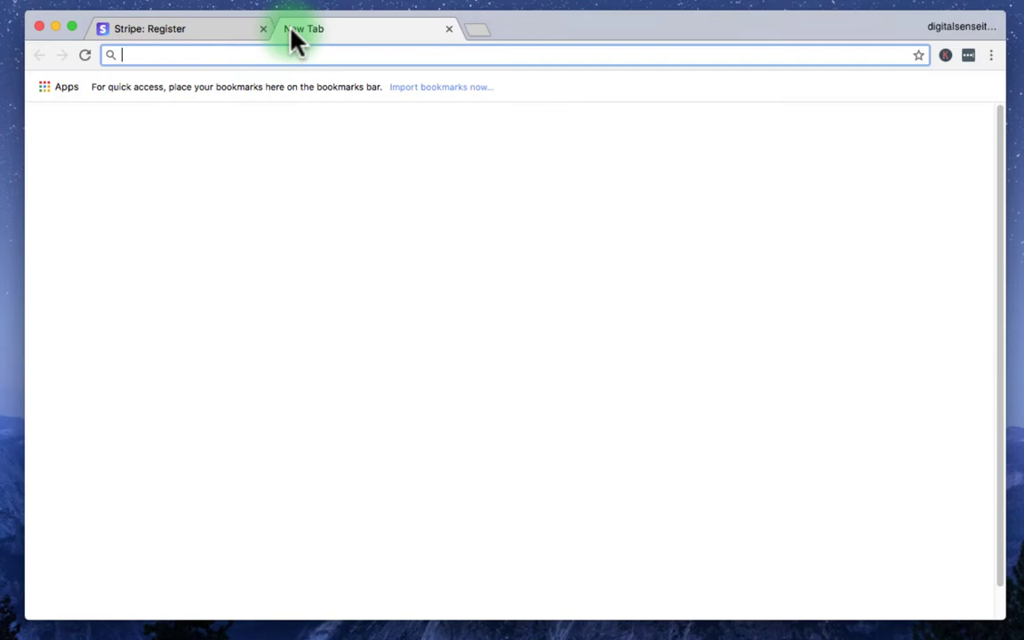
{"action": "type", "text": "strong pass"}
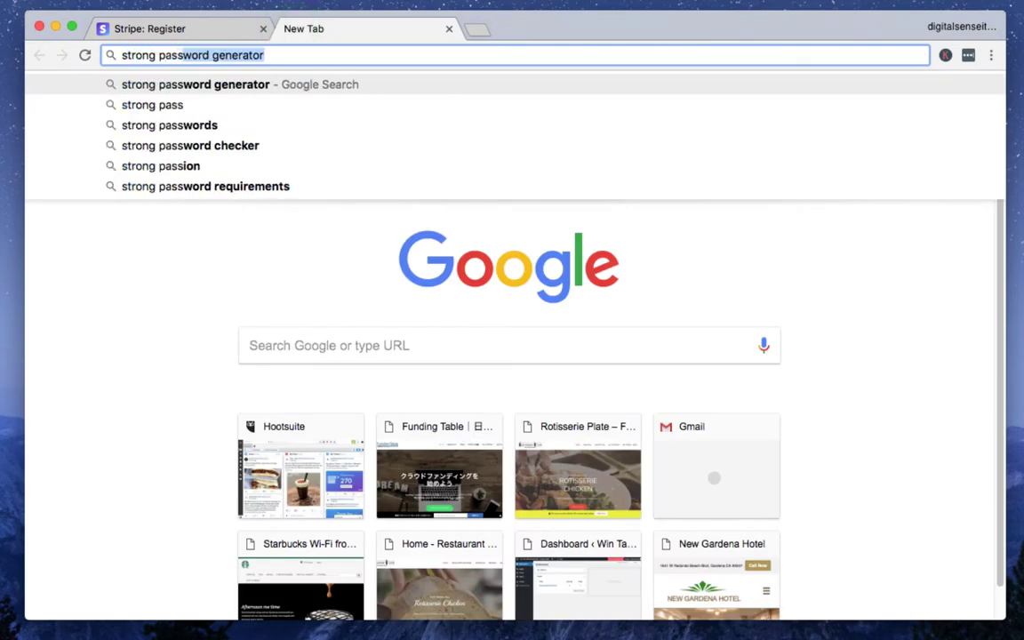
{"action": "key", "text": "Return"}
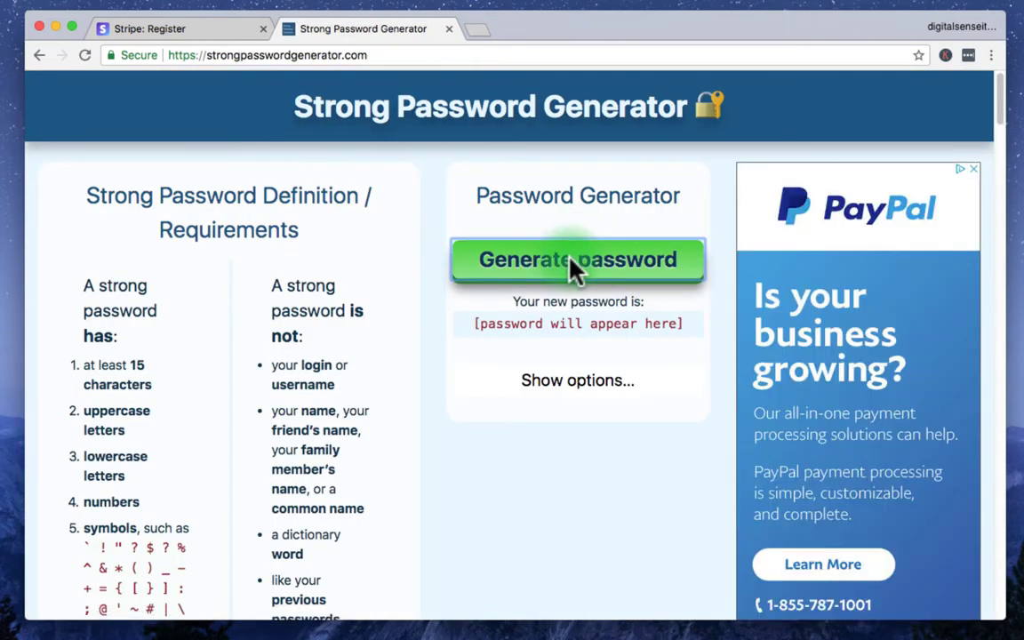
Generate a random strong password and copy it to the clipboard.
{"action": "left_click", "coordinate": [569, 263]}
{"action": "left_click", "coordinate": [582, 325]}
{"action": "triple_click", "coordinate": [583, 326]}
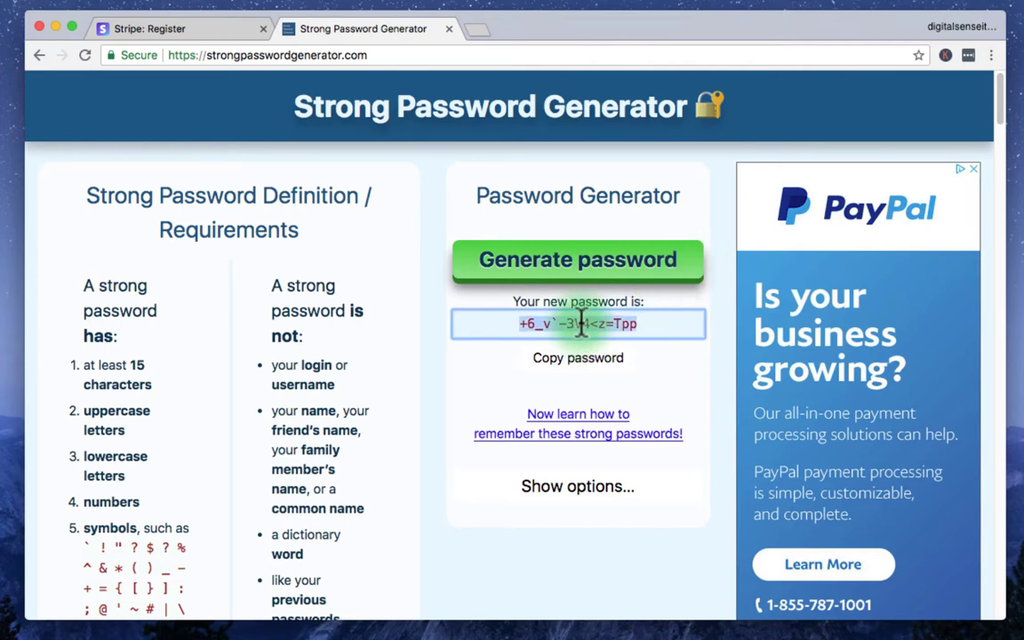
{"action": "key", "text": "super+Tab"}
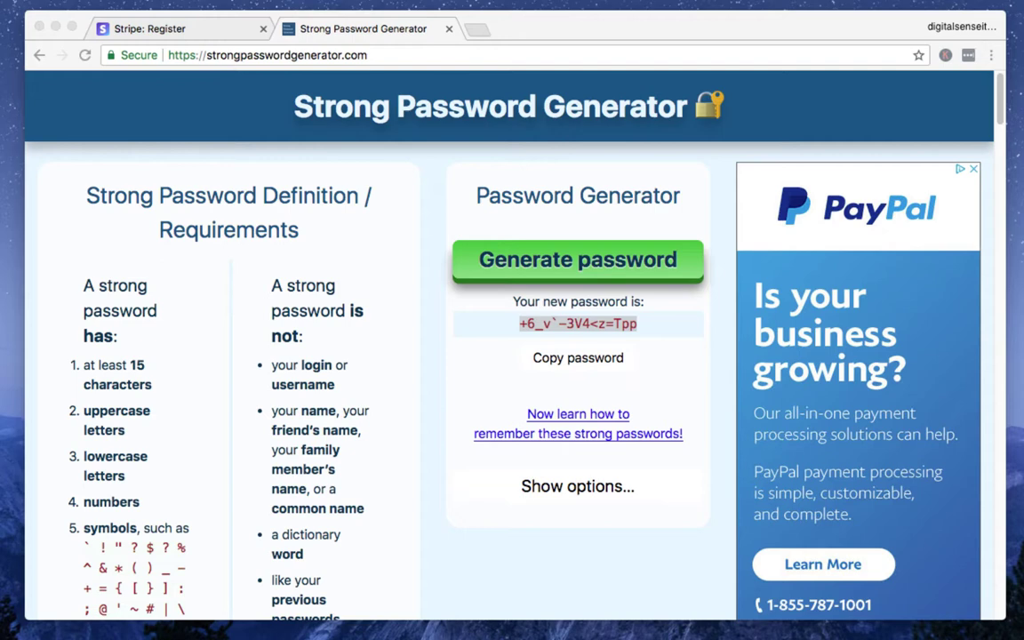
{"action": "left_click", "coordinate": [562, 364]}
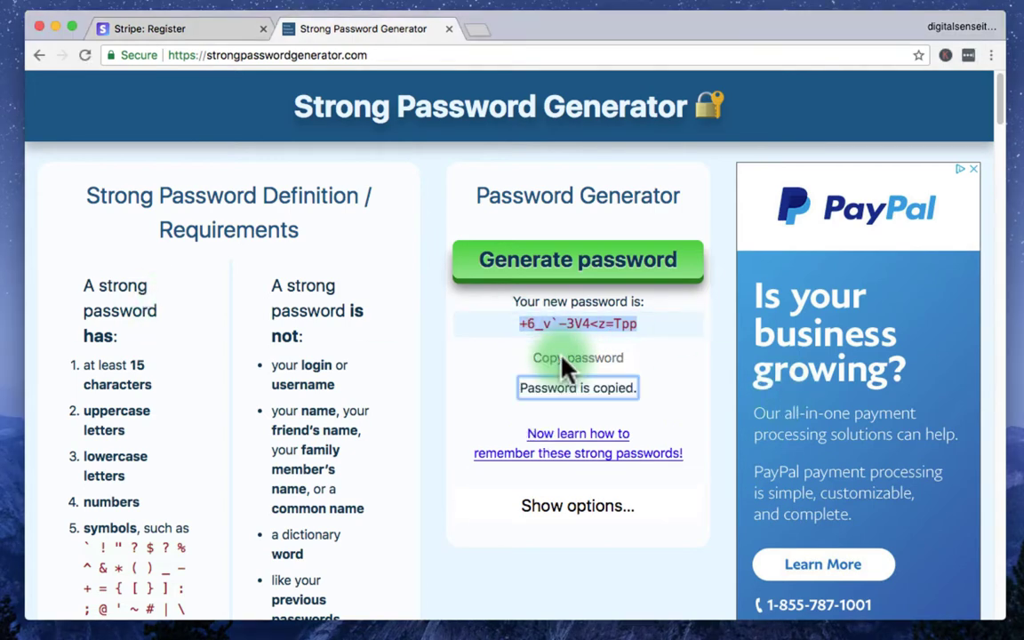
Paste the generated password into Password and Confirm password, pass the robot check, and submit.
{"action": "left_click", "coordinate": [215, 32]}
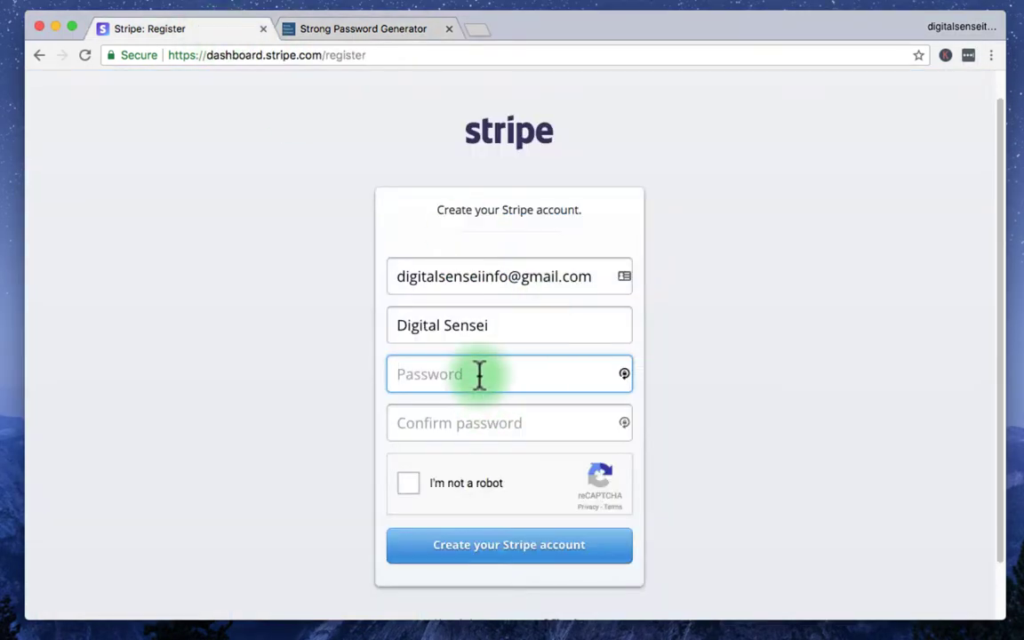
{"action": "key", "text": "super+v"}
{"action": "left_click", "coordinate": [480, 423]}
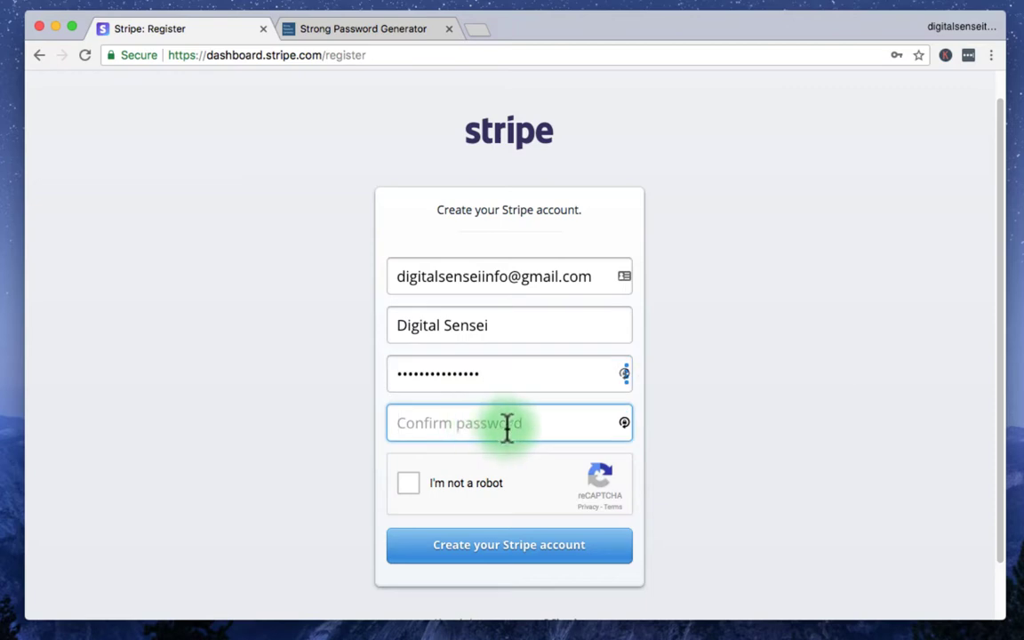
{"action": "right_click", "coordinate": [519, 425]}
{"action": "left_click", "coordinate": [569, 531]}
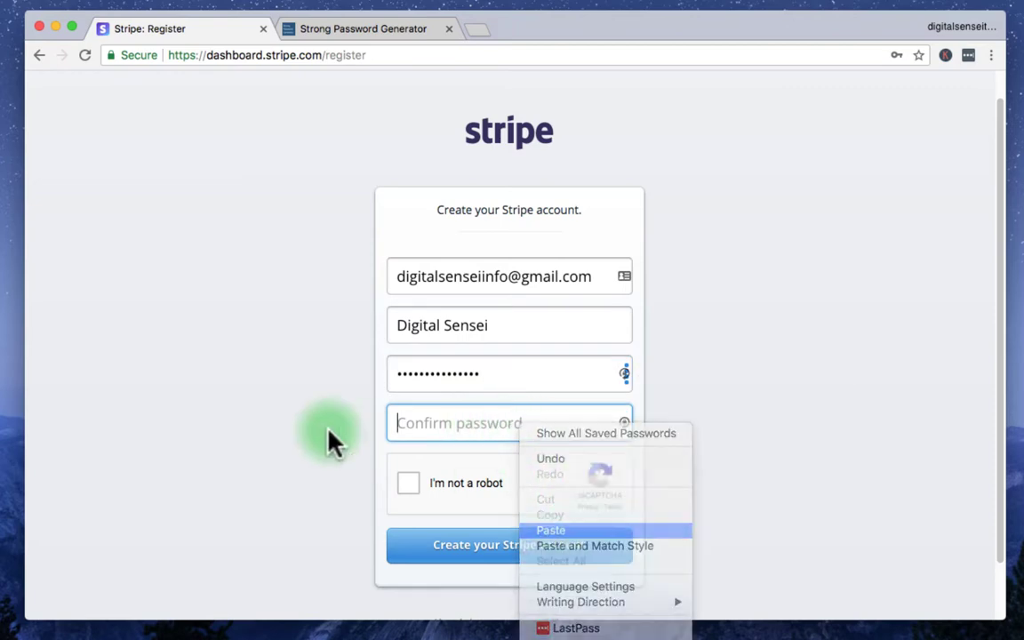
{"action": "left_click", "coordinate": [409, 489]}
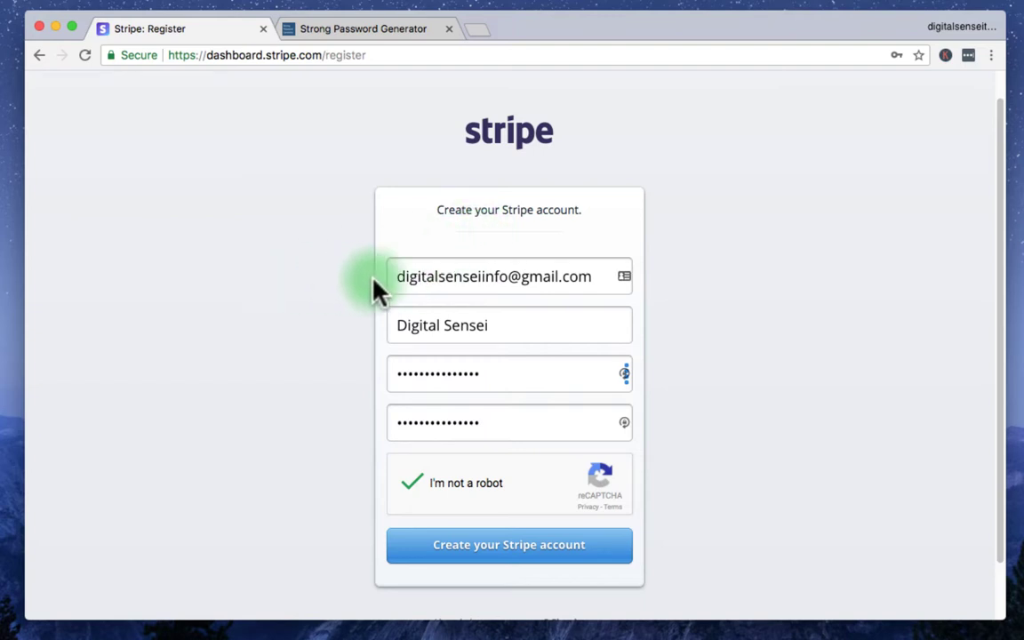
{"action": "left_click", "coordinate": [528, 558]}
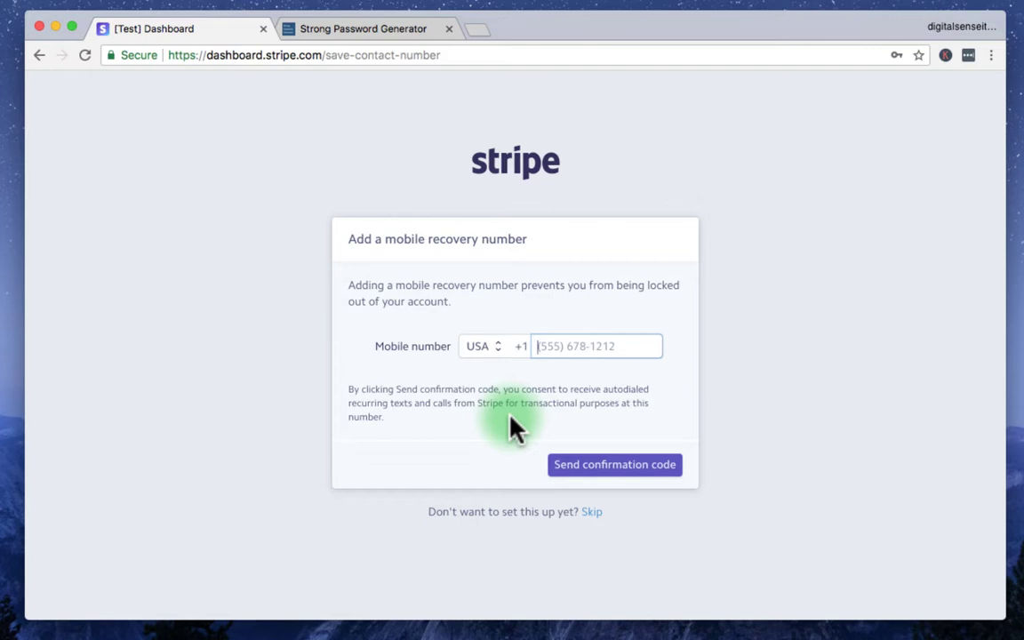
Keep USA as the country, enter the mobile number, and send a confirmation code.
{"action": "left_click", "coordinate": [491, 348]}
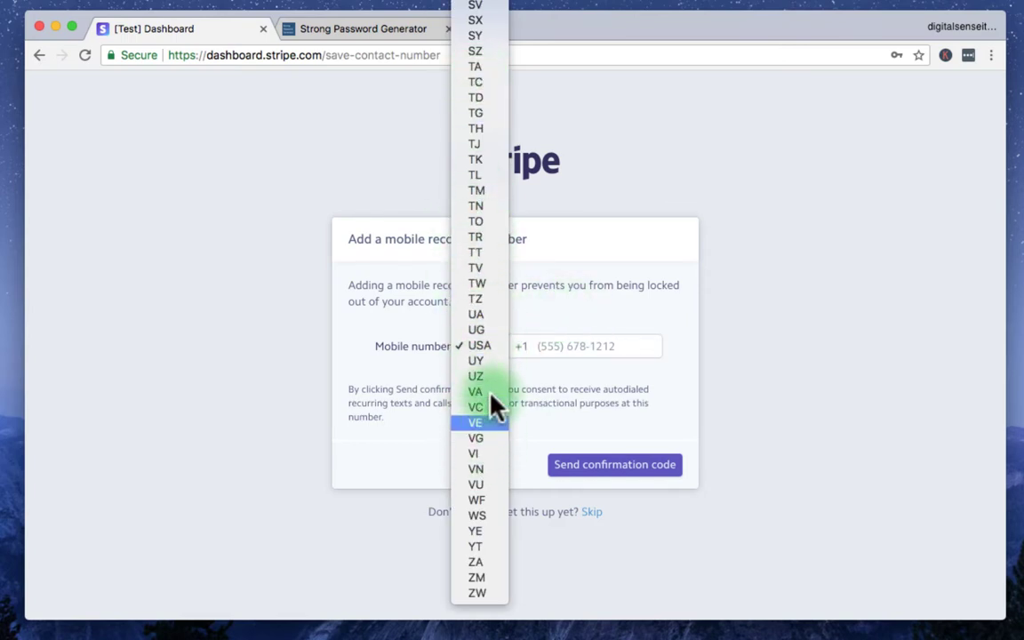
{"action": "left_click", "coordinate": [494, 346]}
{"action": "left_click", "coordinate": [592, 346]}
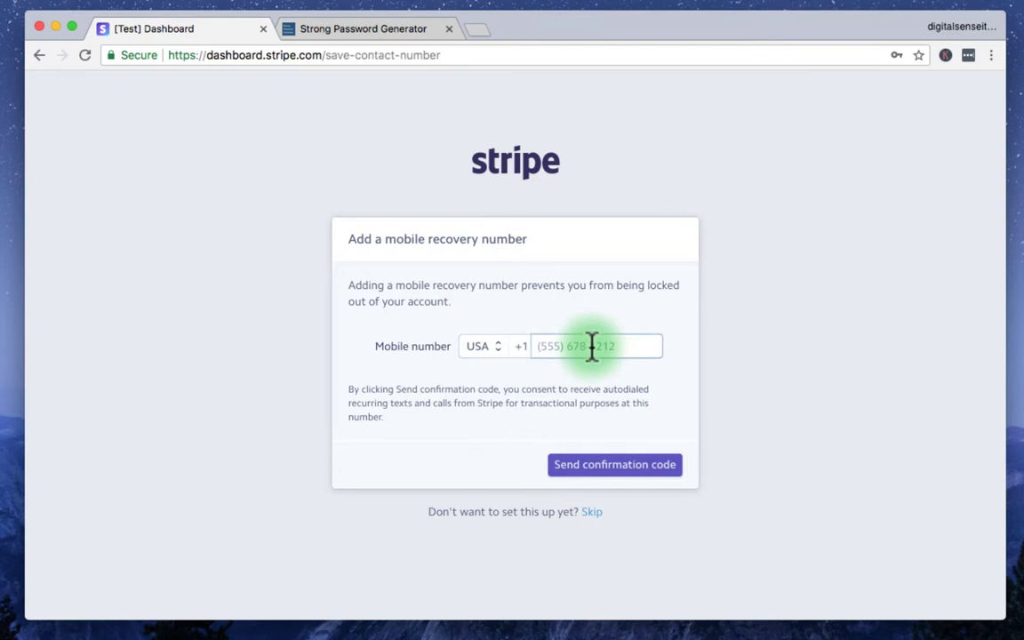
{"action": "type", "text": "5555555555"}
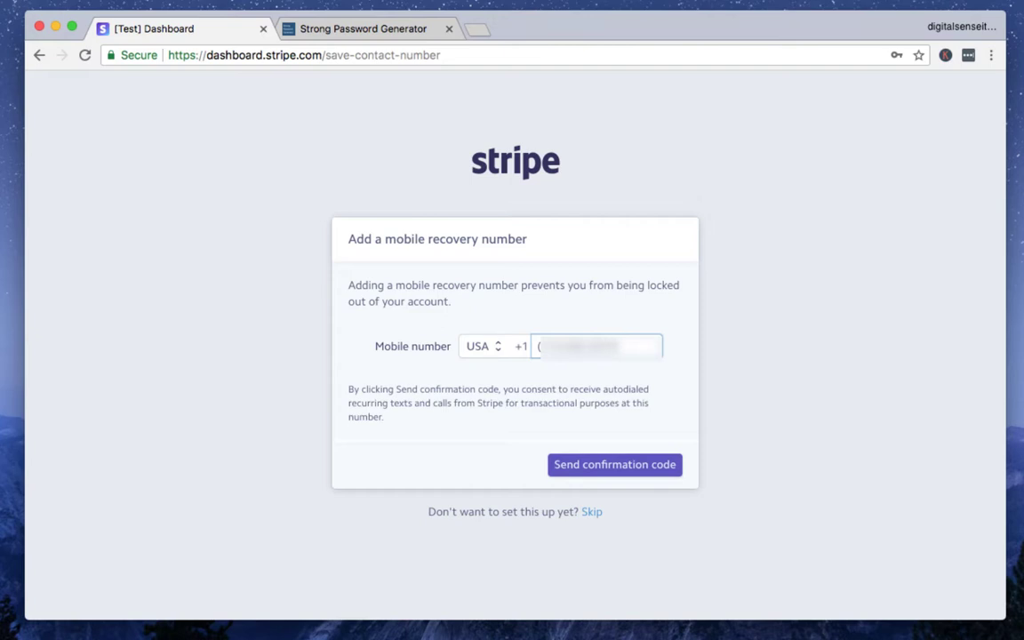
{"action": "left_click", "coordinate": [590, 348]}
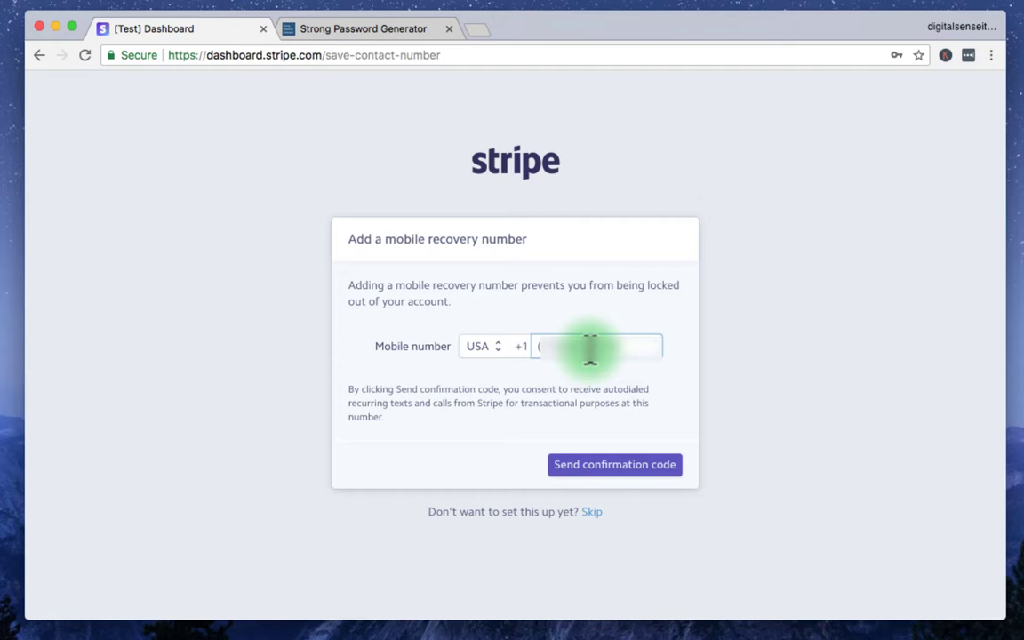
{"action": "left_click", "coordinate": [598, 467]}
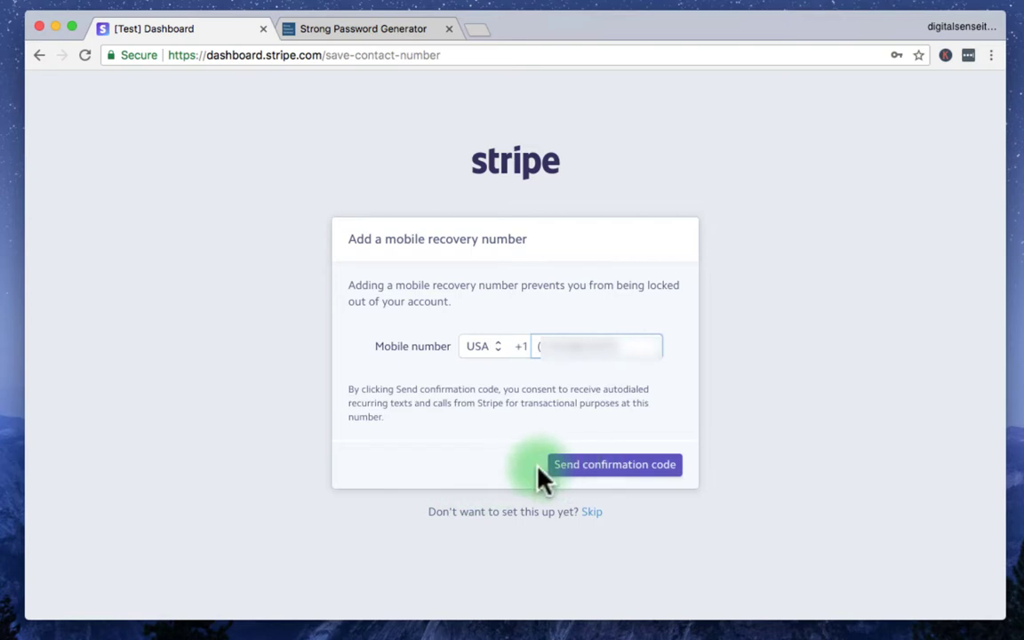
{"action": "left_click", "coordinate": [602, 480]}
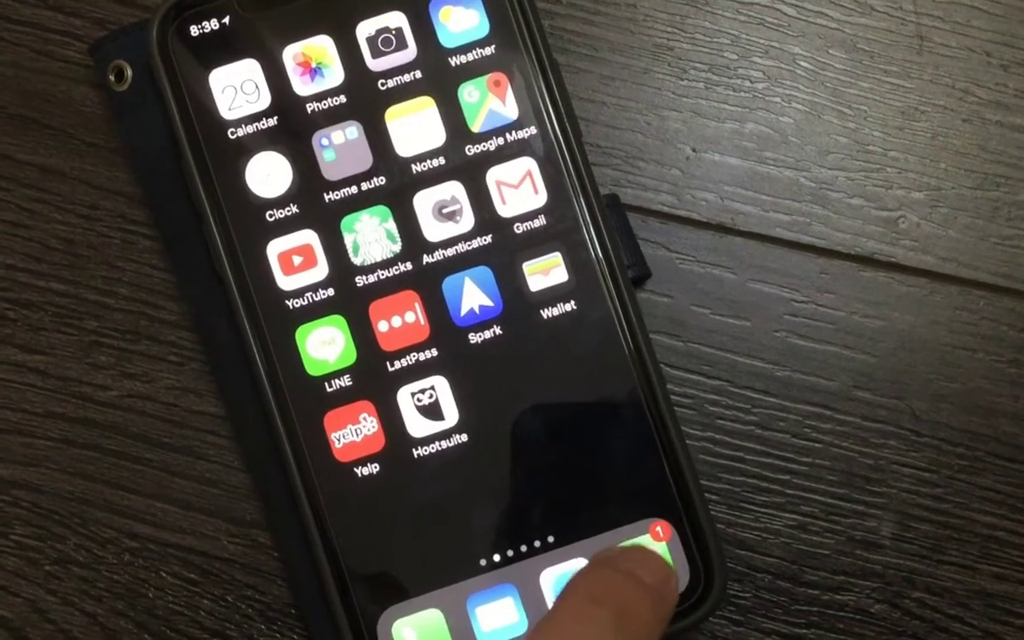
Open the phone's Messages app and the conversation holding the Stripe verification code.
{"action": "left_click", "coordinate": [653, 543]}
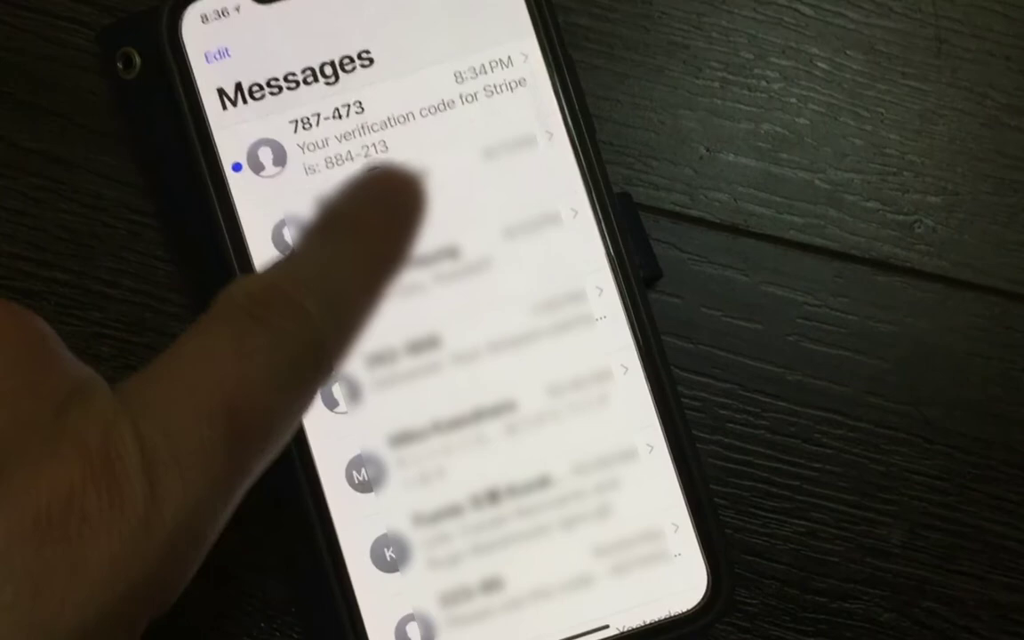
{"action": "left_click", "coordinate": [351, 143]}
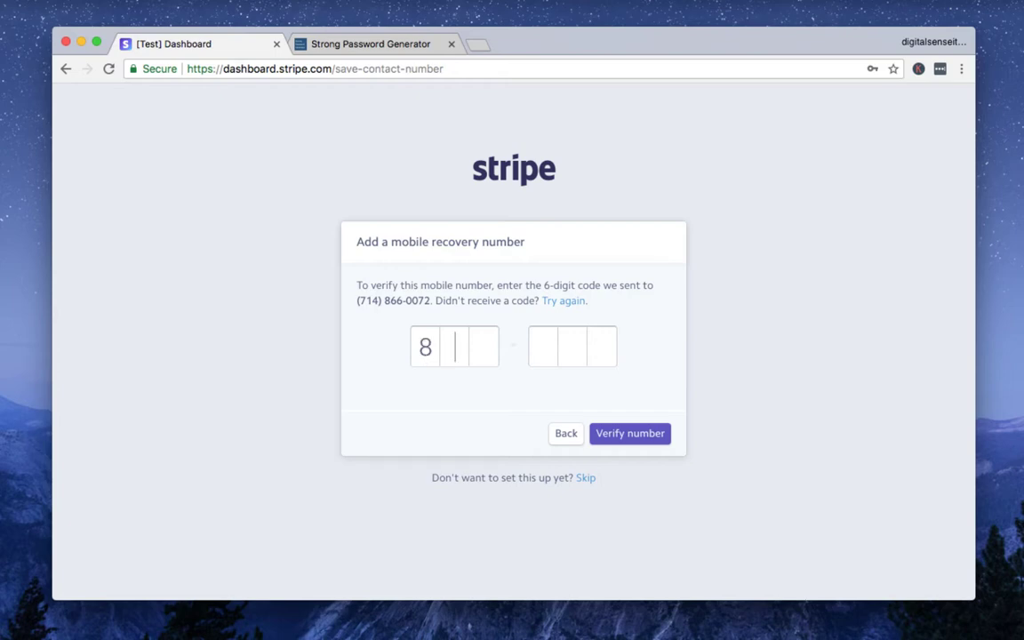
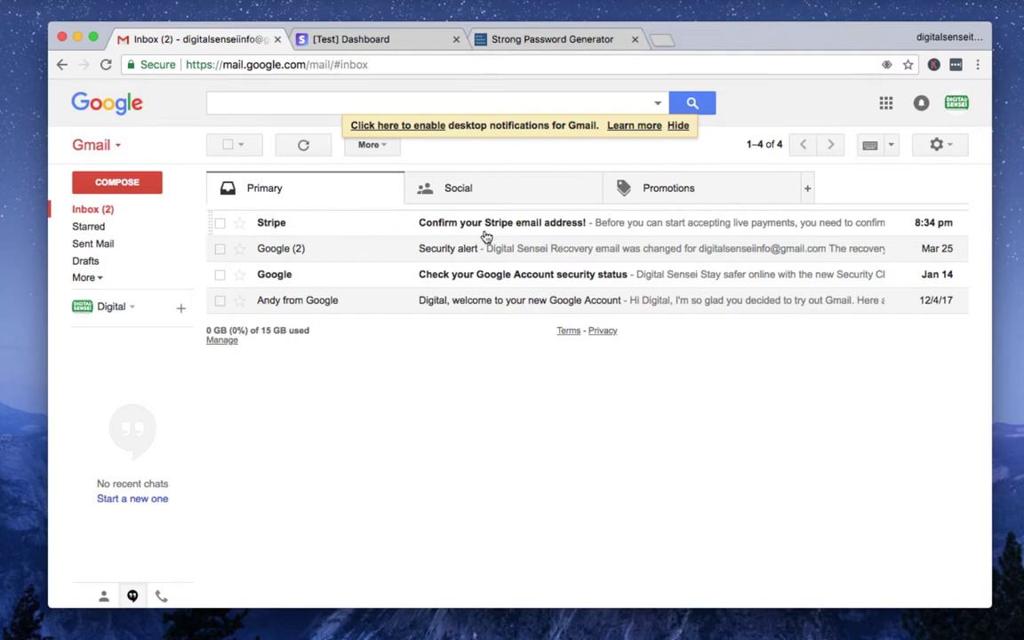
Open the 'Confirm your Stripe email address!' message in the Gmail inbox.
{"action": "left_click", "coordinate": [483, 230]}
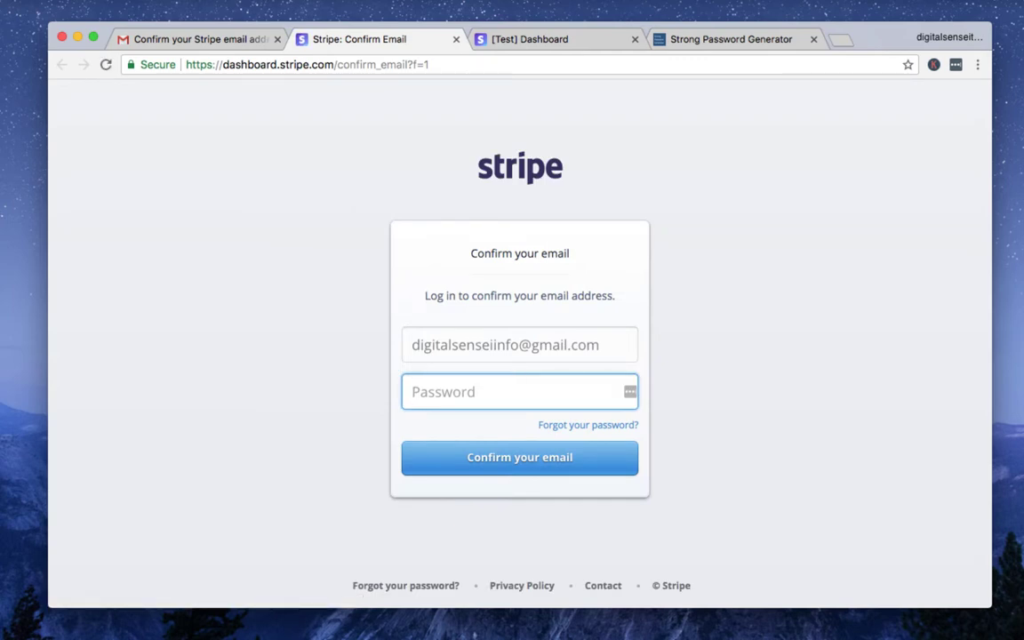
Paste the account password into the Password field and submit Confirm your email.
{"action": "key", "text": "super+Tab"}
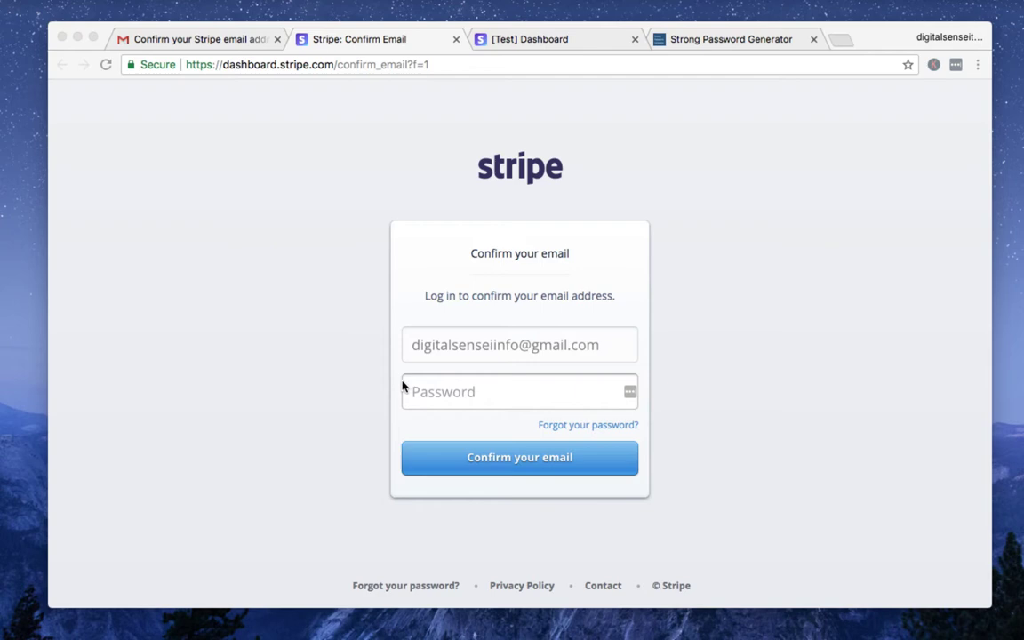
{"action": "left_click", "coordinate": [405, 389]}
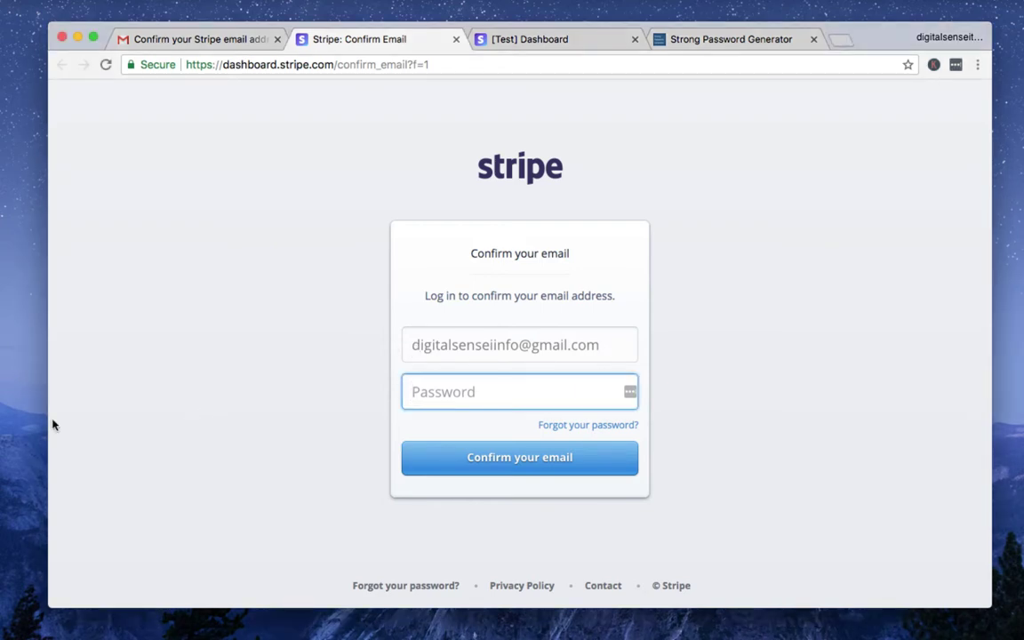
{"action": "key", "text": "super+Tab"}
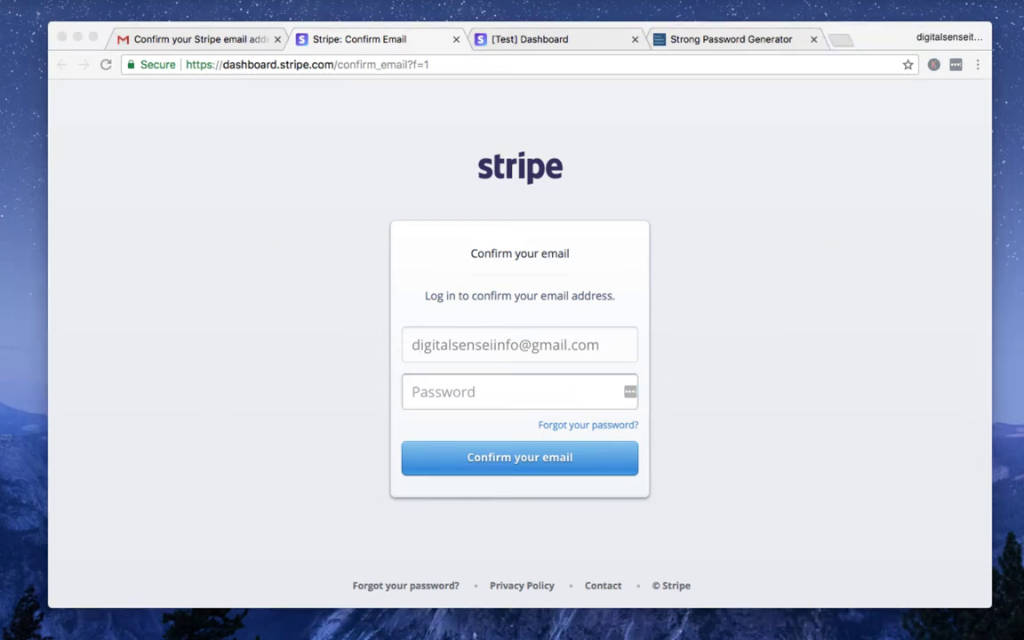
{"action": "left_click", "coordinate": [414, 391]}
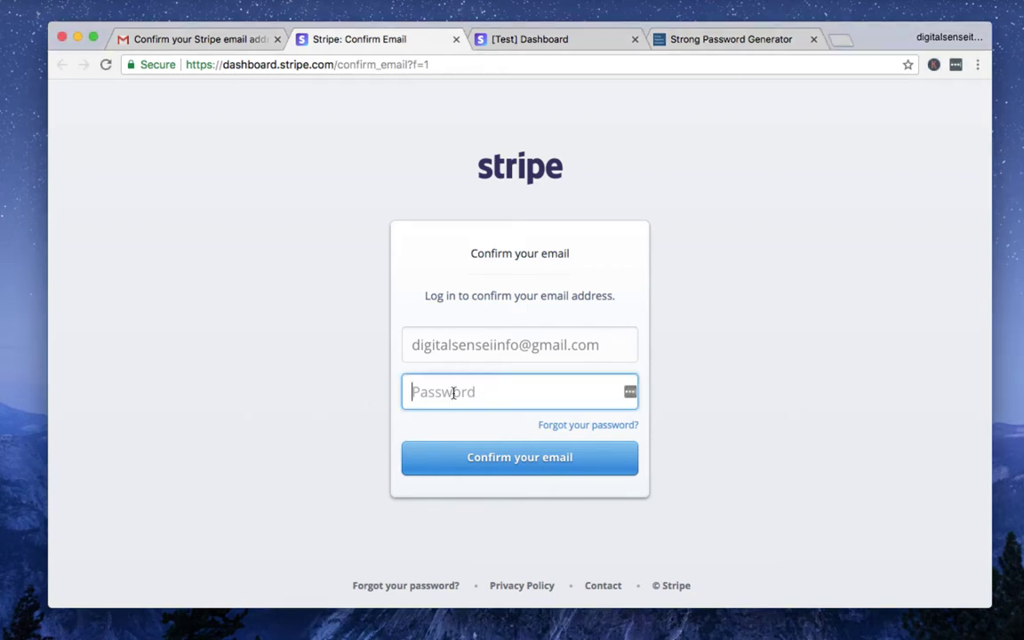
{"action": "right_click", "coordinate": [454, 392]}
{"action": "left_click", "coordinate": [521, 493]}
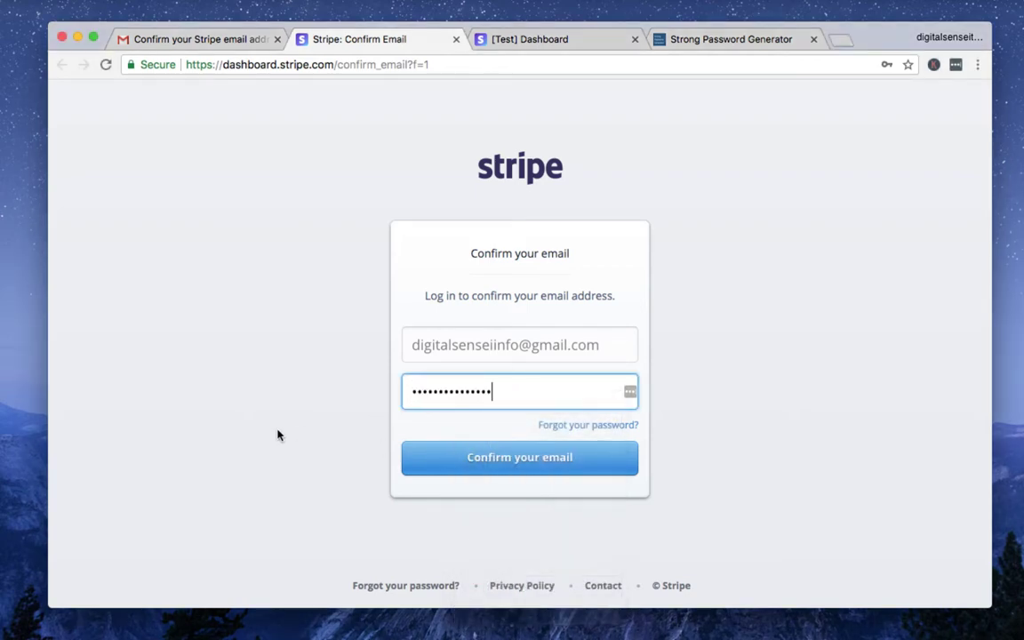
{"action": "left_click", "coordinate": [510, 463]}
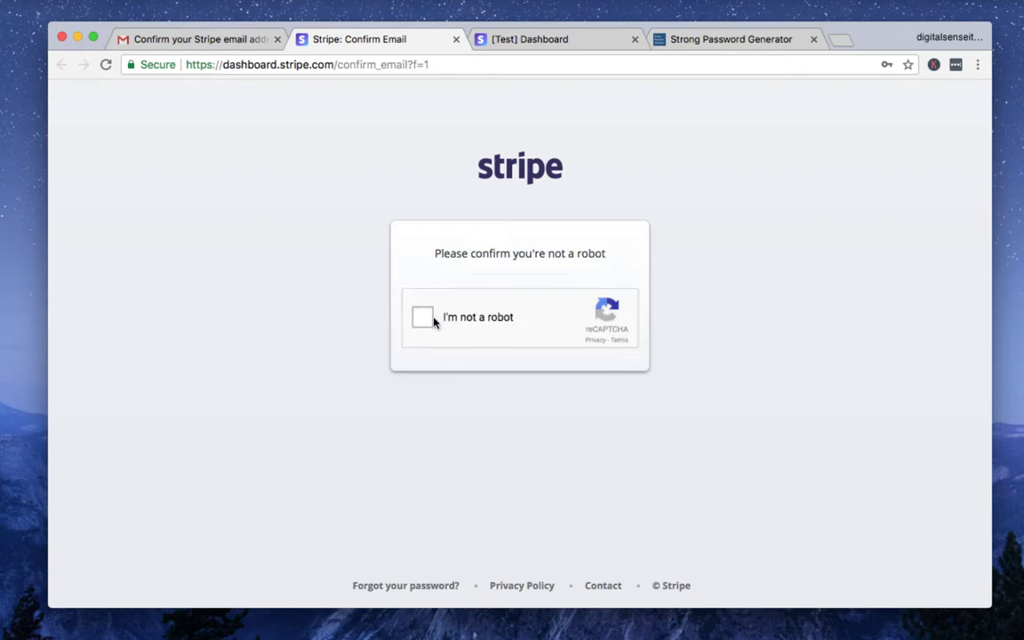
Tick I'm not a robot, select the three storefront images, and verify.
{"action": "left_click", "coordinate": [423, 320]}
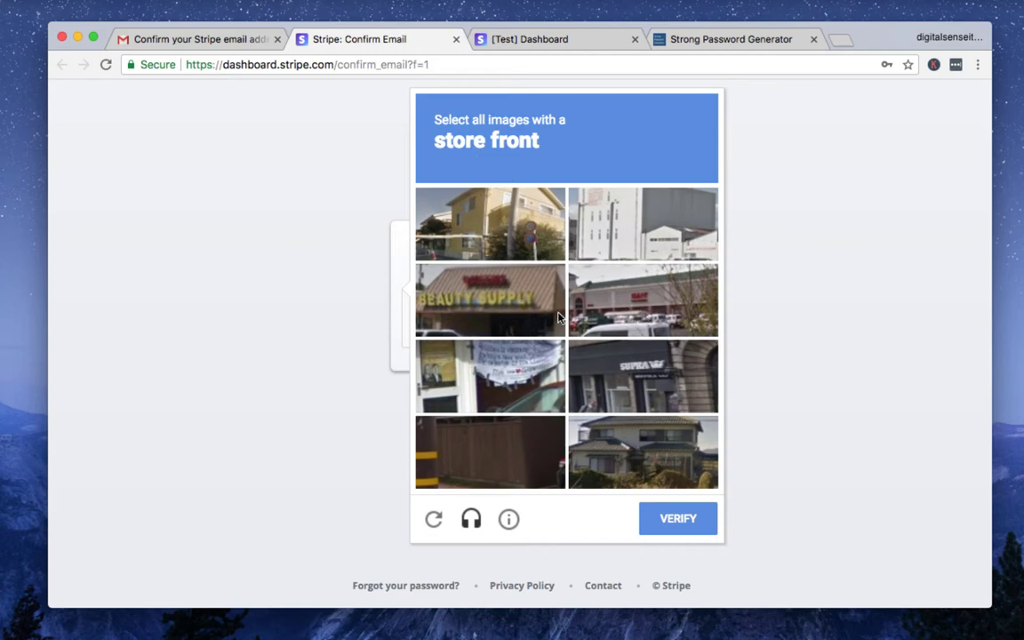
{"action": "left_click", "coordinate": [472, 279]}
{"action": "left_click", "coordinate": [683, 308]}
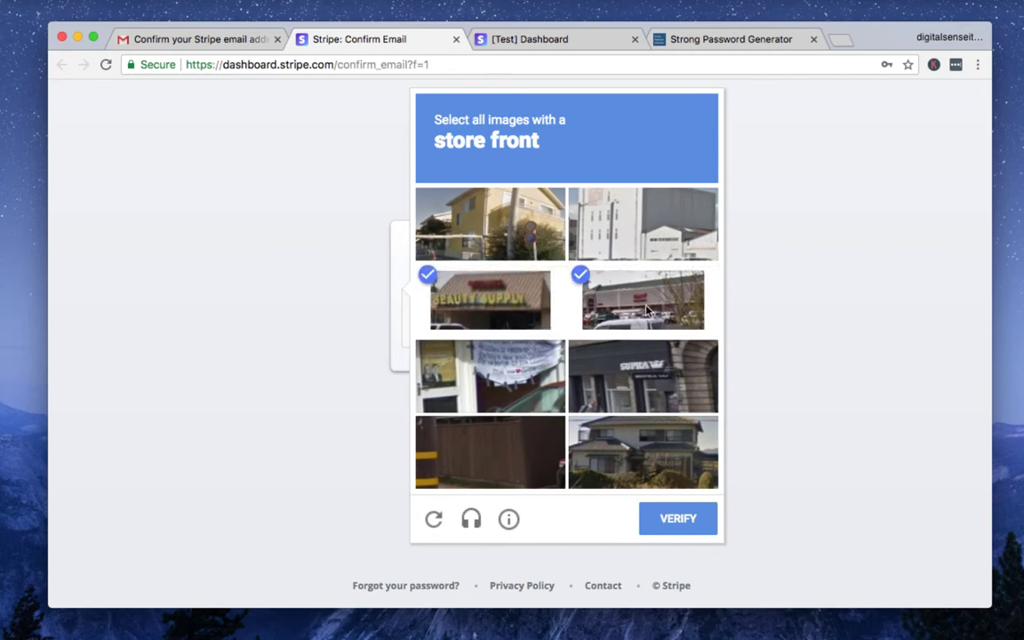
{"action": "left_click", "coordinate": [591, 368]}
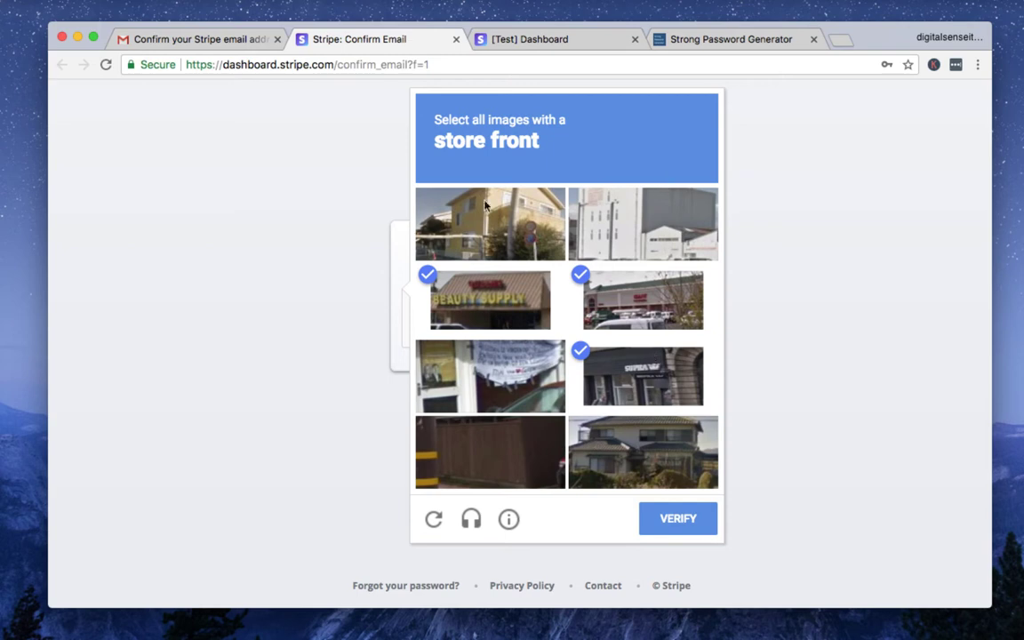
{"action": "left_click", "coordinate": [677, 520]}
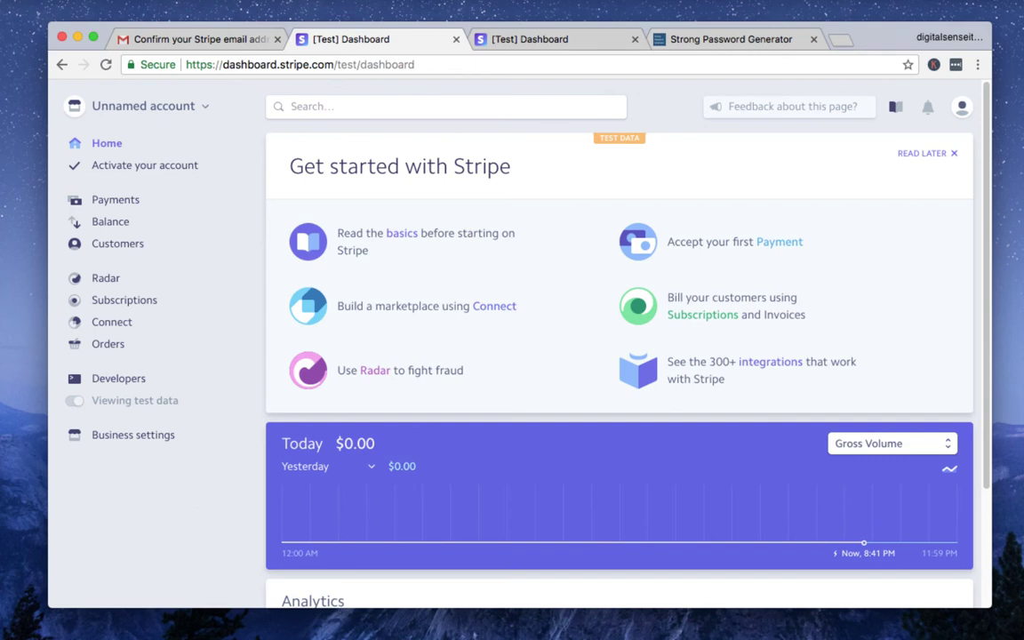
{"action": "left_click", "coordinate": [556, 0]}
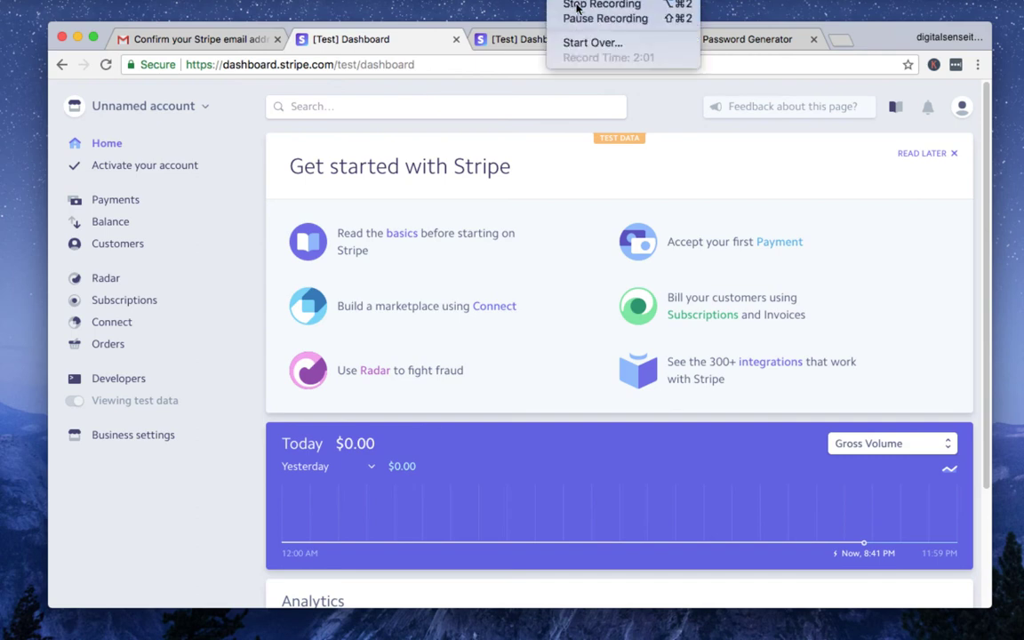